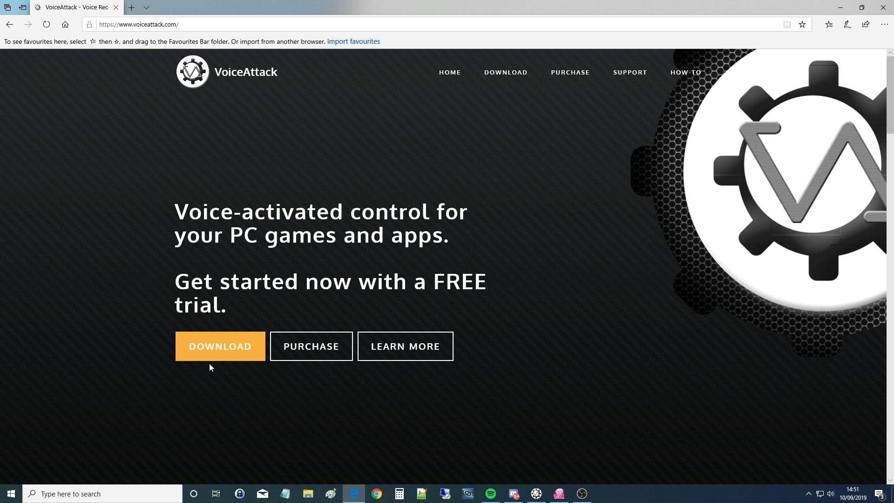
Try to download the VoiceAttack v1.7.8 installer from the website into a chosen folder.
left_click(224, 347)
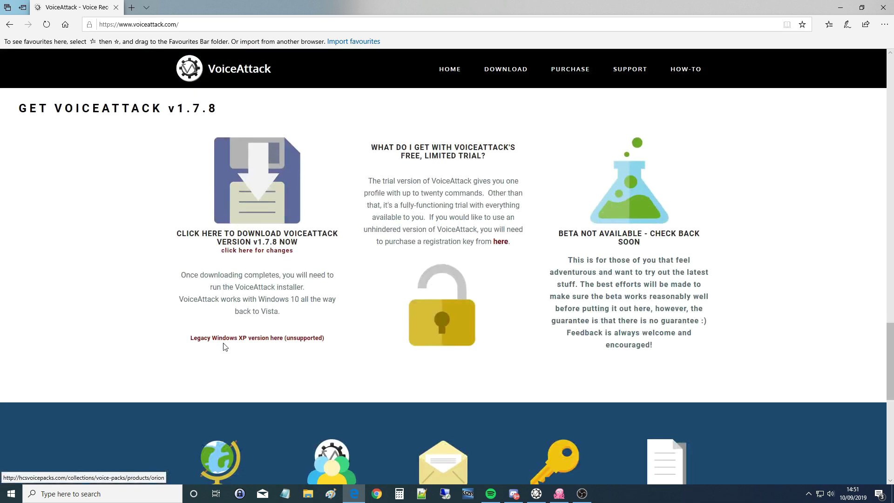
left_click(228, 237)
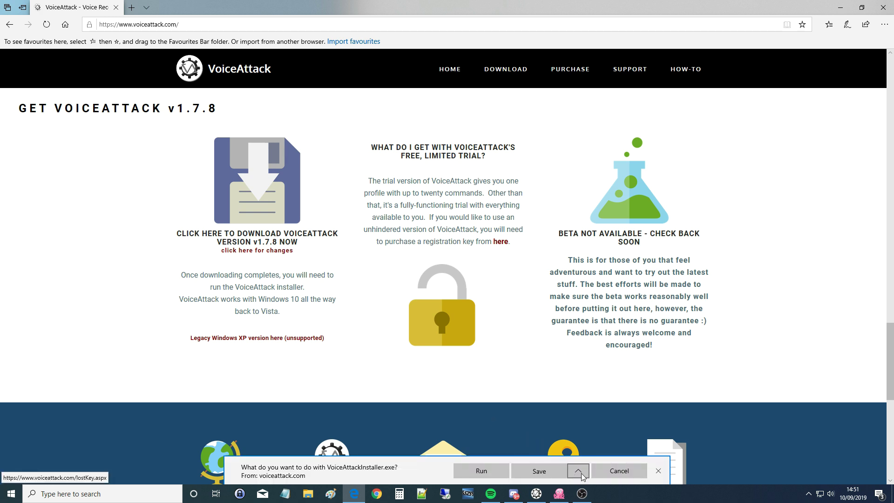
left_click(578, 471)
left_click(554, 461)
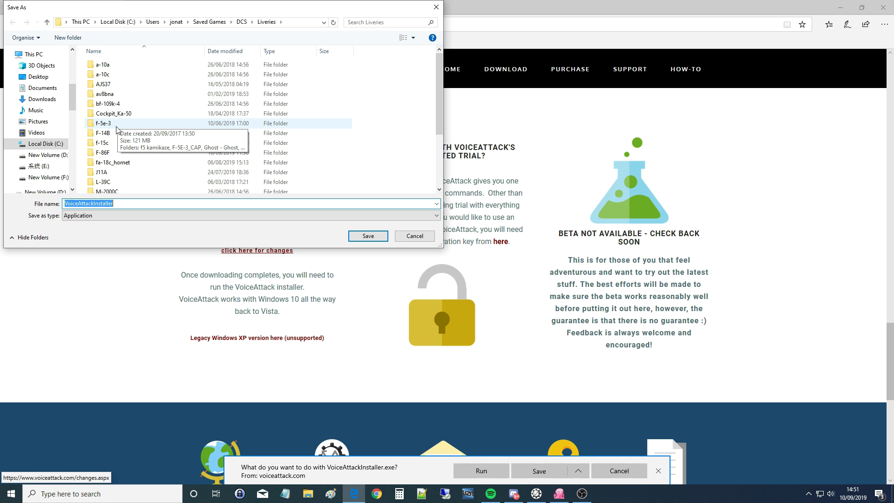
left_click(414, 235)
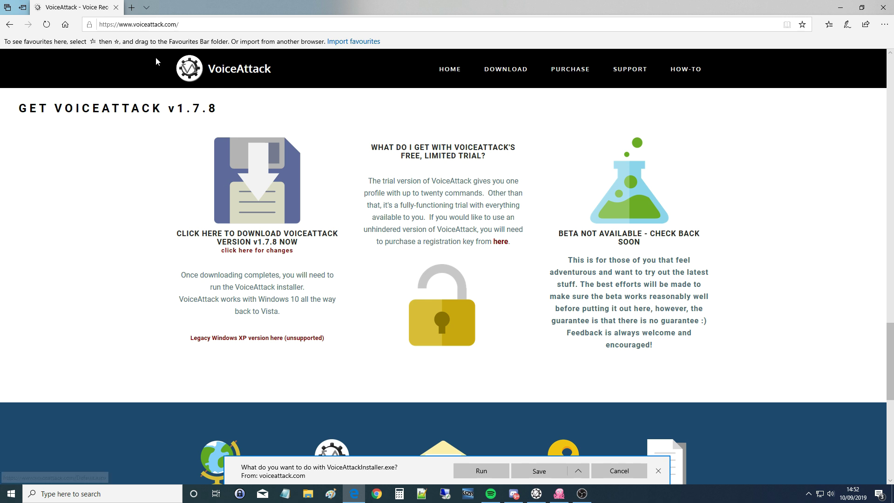
Close the browser despite the pending download and open the Speech Recognition settings in Control Panel.
left_click(116, 8)
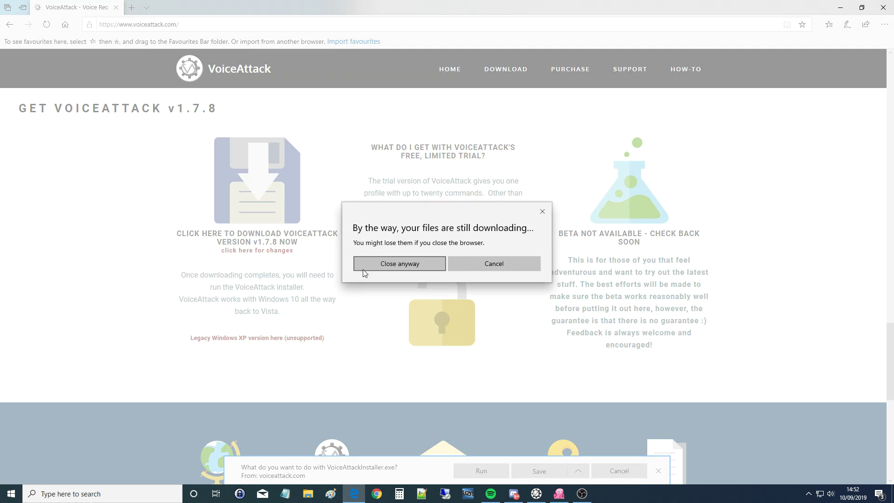
left_click(402, 268)
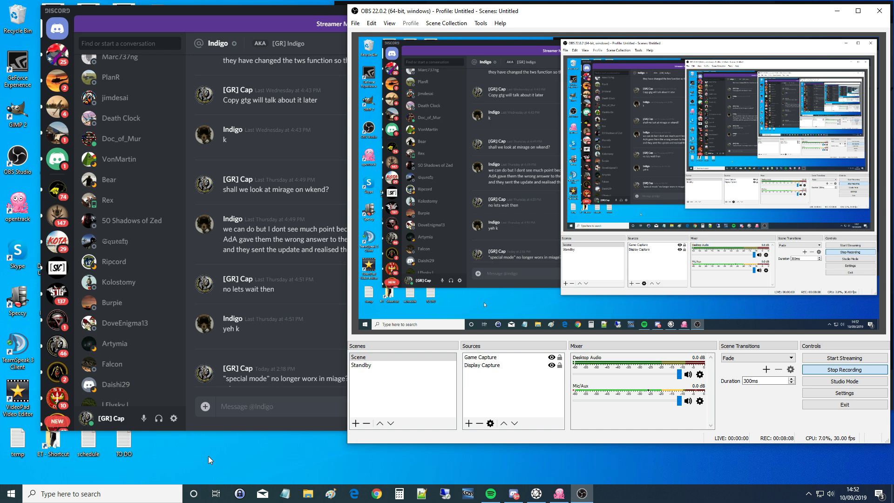
left_click(134, 494)
type("con")
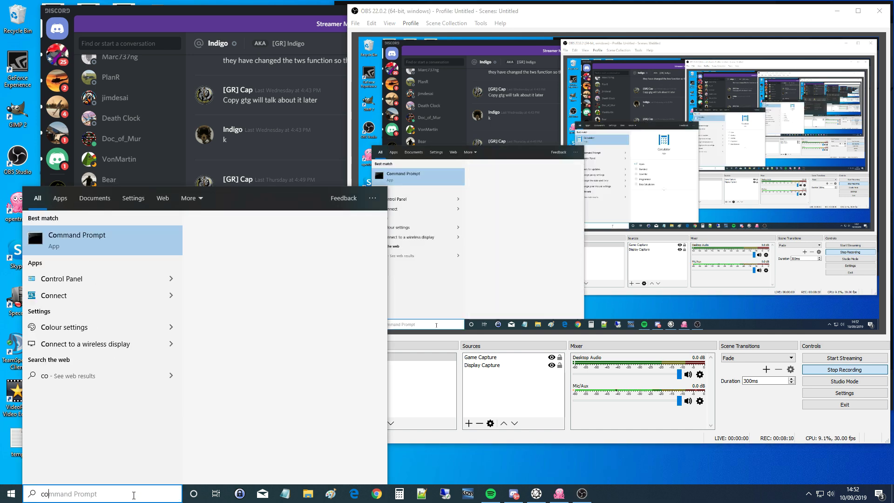
left_click(87, 494)
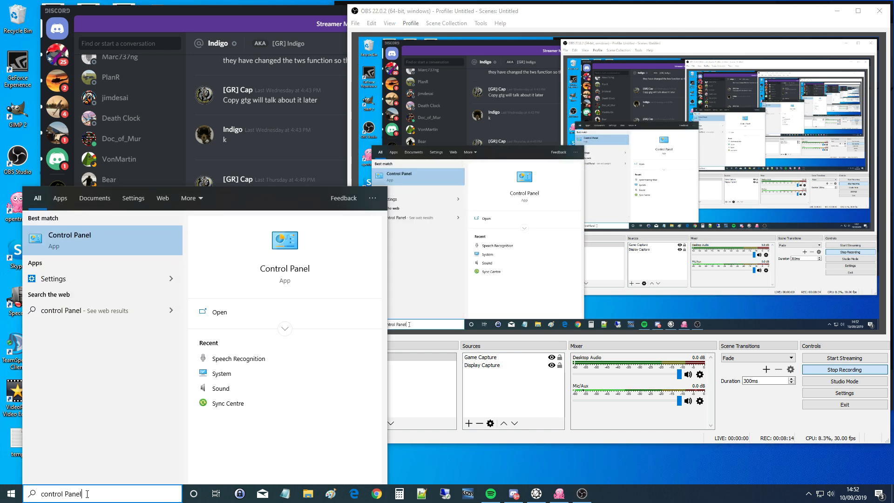
left_click(68, 239)
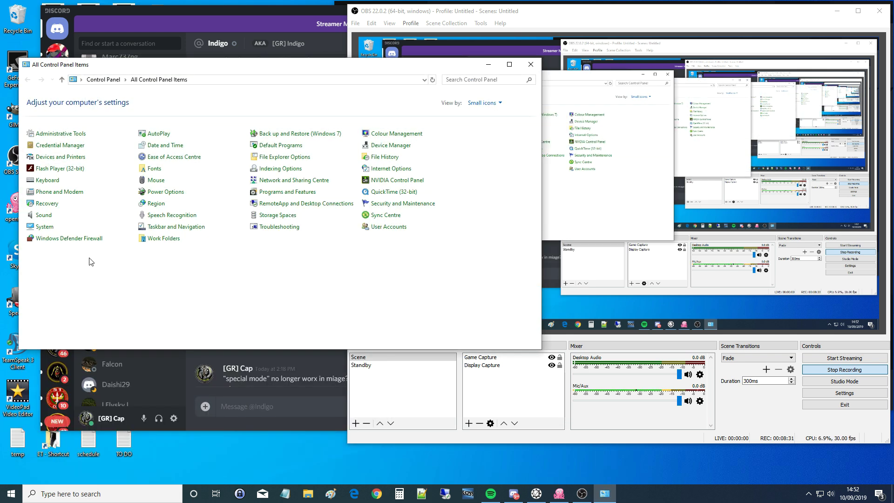
left_click(180, 215)
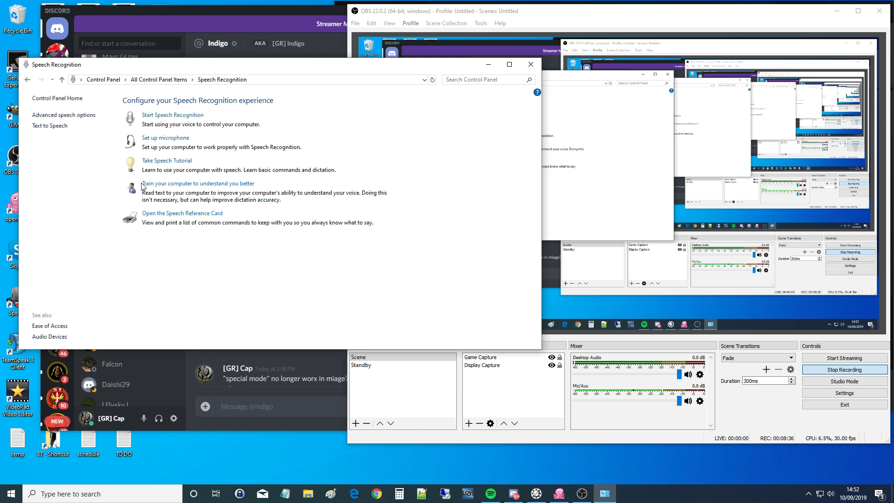
Try the Speech Recognition voice training that teaches the computer to understand the speaker better.
left_click(181, 185)
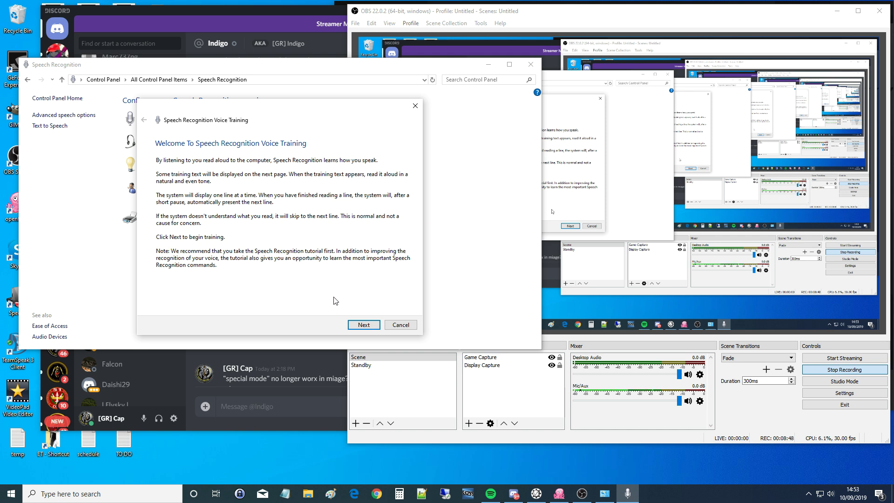
left_click(360, 324)
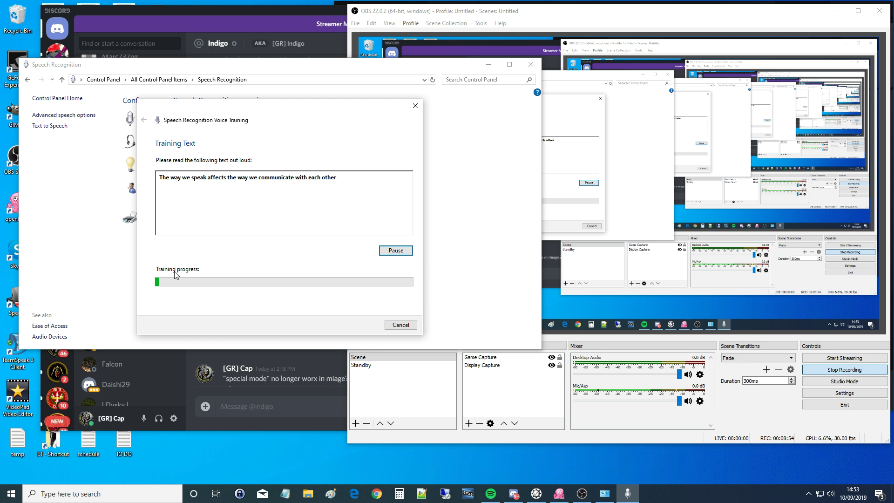
left_click(400, 325)
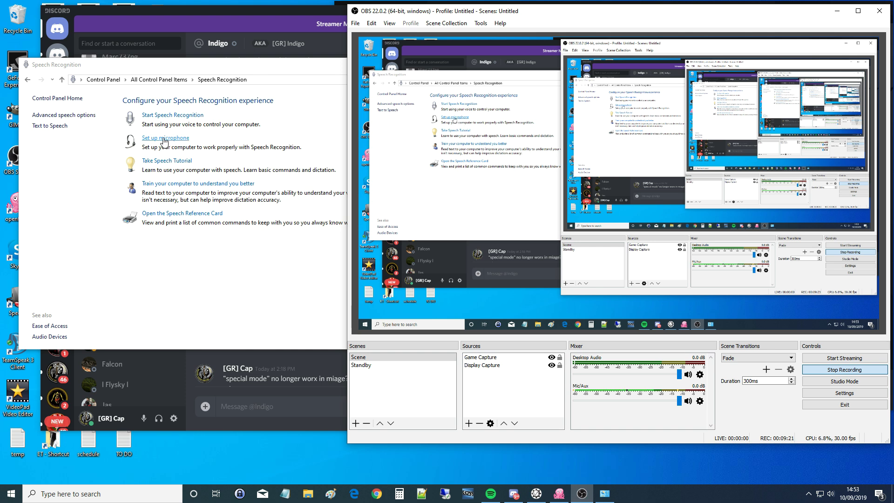
Close the Speech Recognition window and minimize Discord to clear the desktop.
left_click(321, 82)
left_click_drag(321, 65, 334, 89)
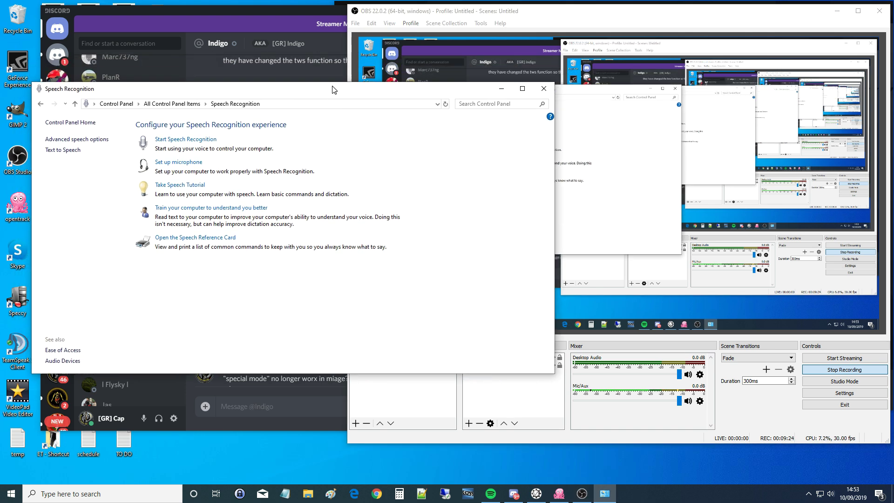
left_click(544, 89)
left_click(314, 15)
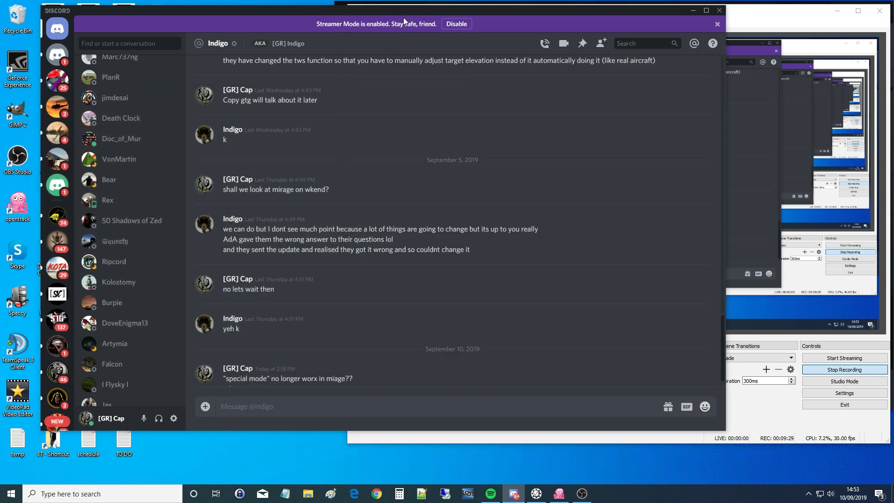
left_click(692, 14)
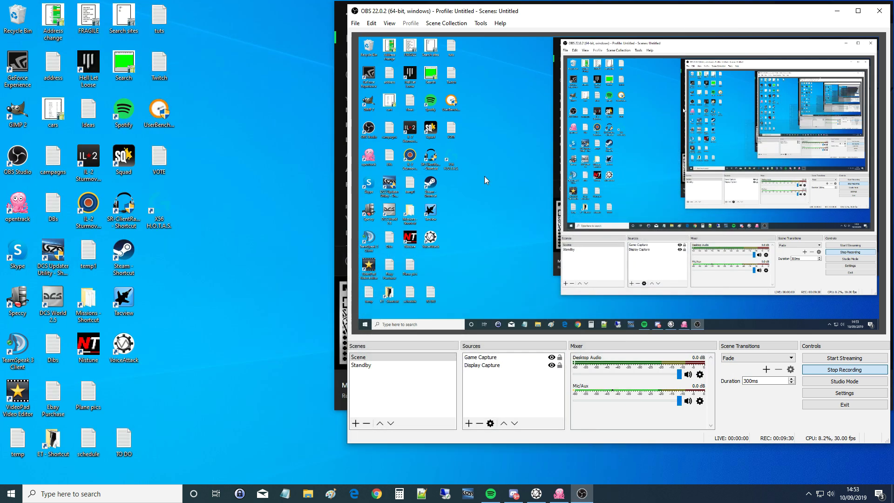
Launch the VoiceAttack trial and dismiss its startup tips, placing the main window over the desktop.
double_click(134, 347)
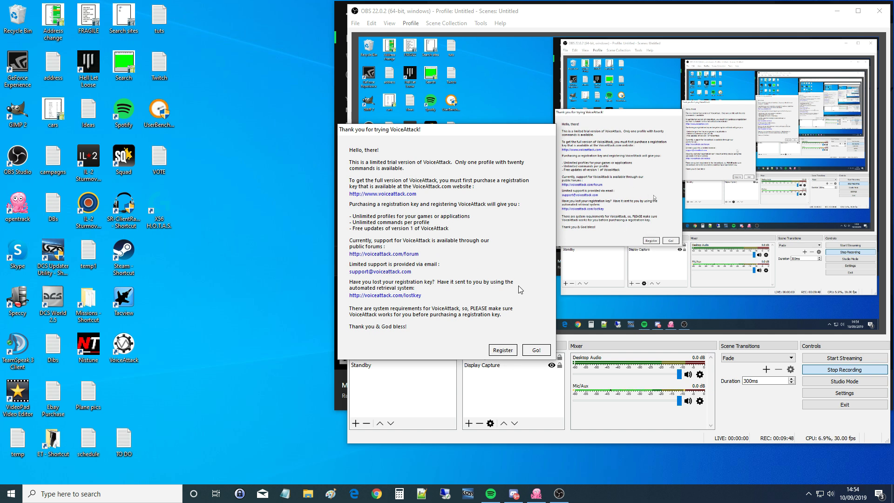
left_click(537, 351)
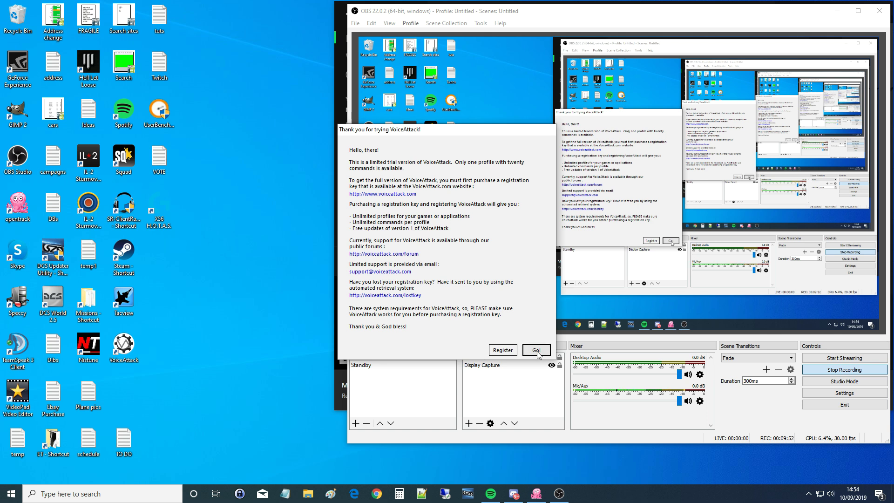
left_click_drag(726, 14, 350, 83)
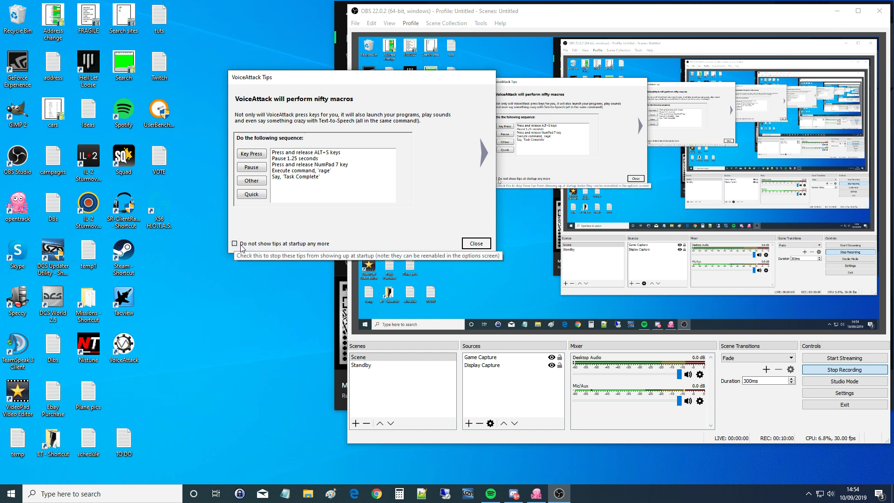
left_click(479, 249)
left_click_drag(731, 19, 323, 123)
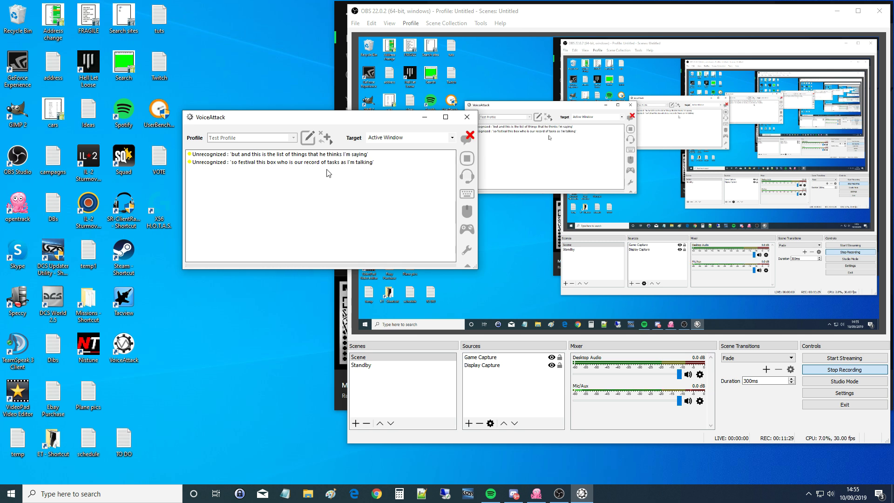
Clear all entries from the VoiceAttack recognition log.
right_click(279, 173)
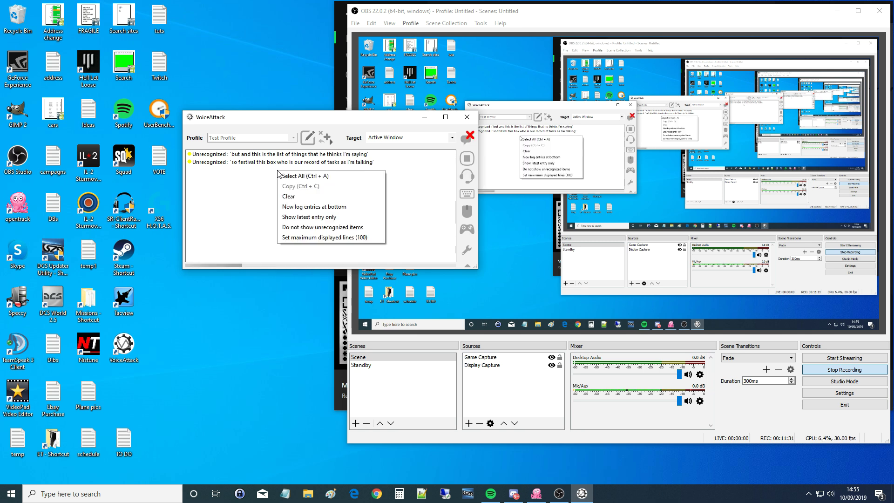
left_click(289, 196)
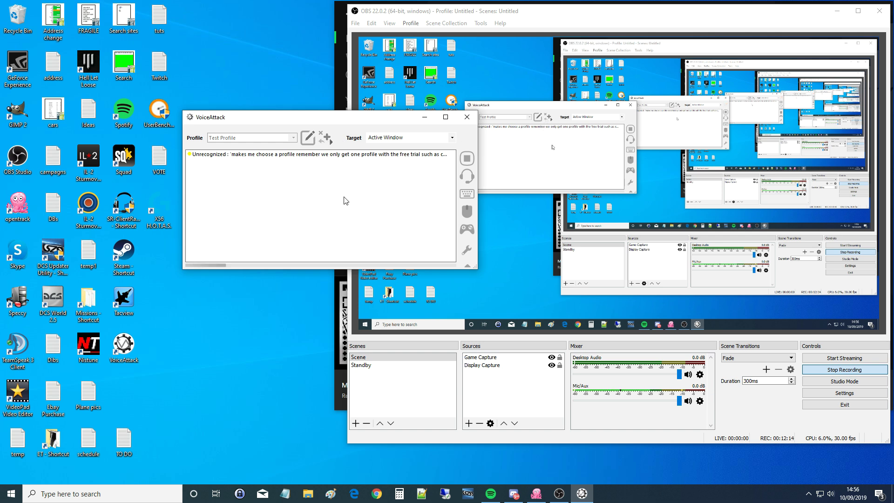
Review the VoiceAttack options for System / Advanced, Hotkeys, Audio, Recognition and General, including running as an administrator.
left_click(464, 254)
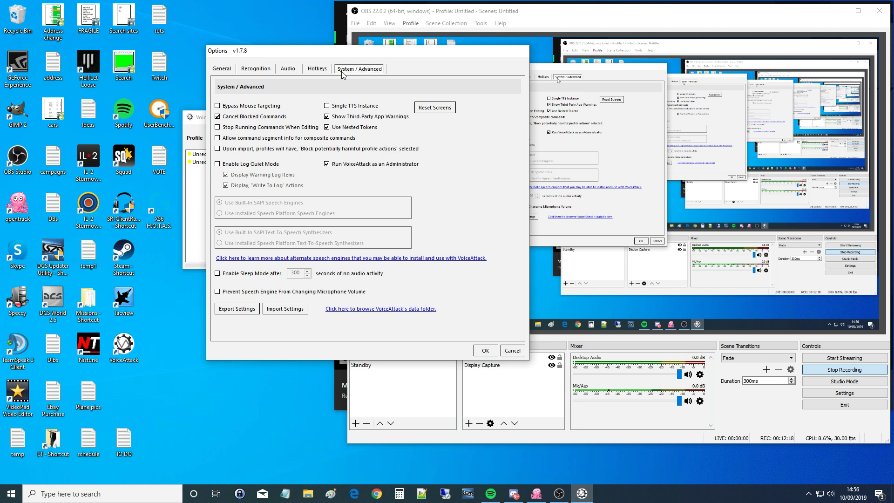
mouse_move(362, 166)
left_click(317, 70)
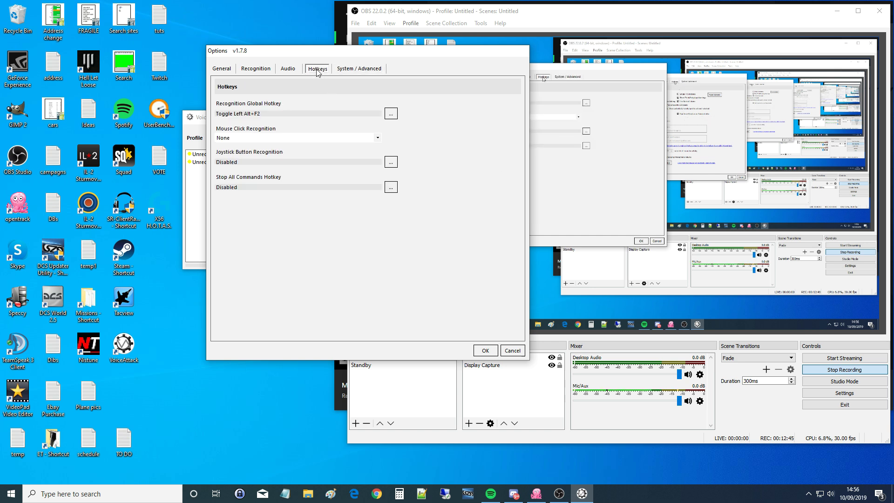
left_click(288, 69)
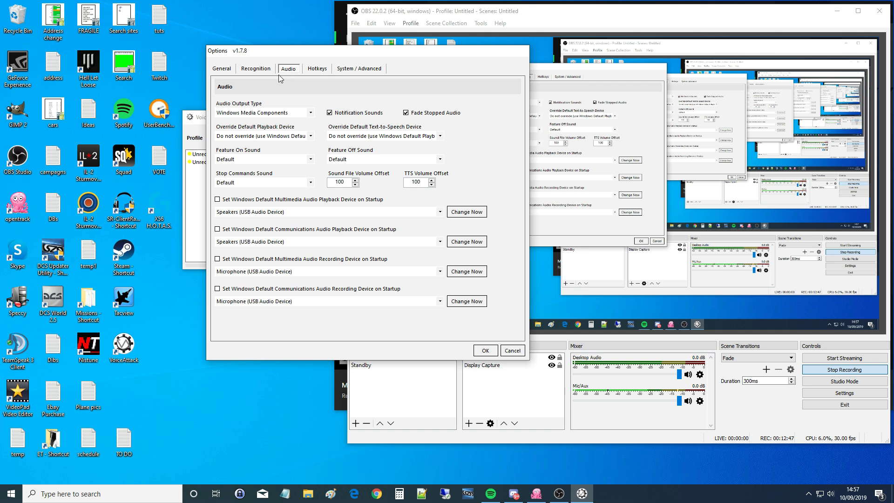
left_click(257, 69)
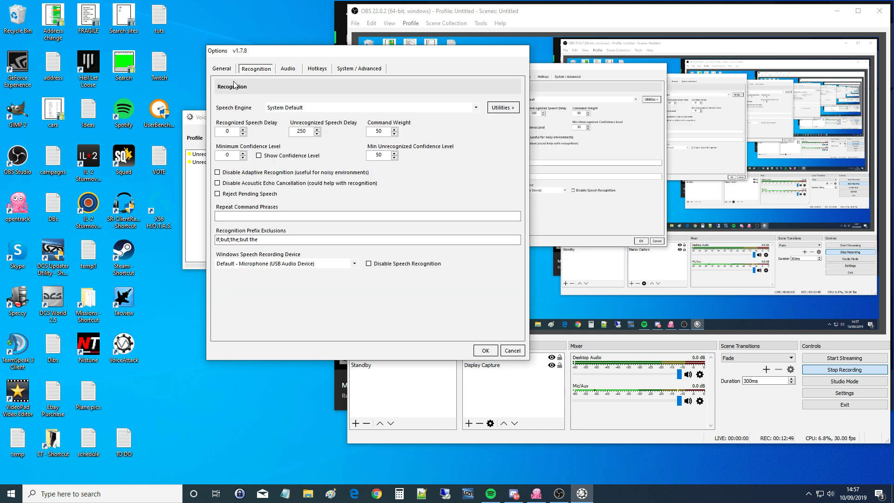
left_click(222, 70)
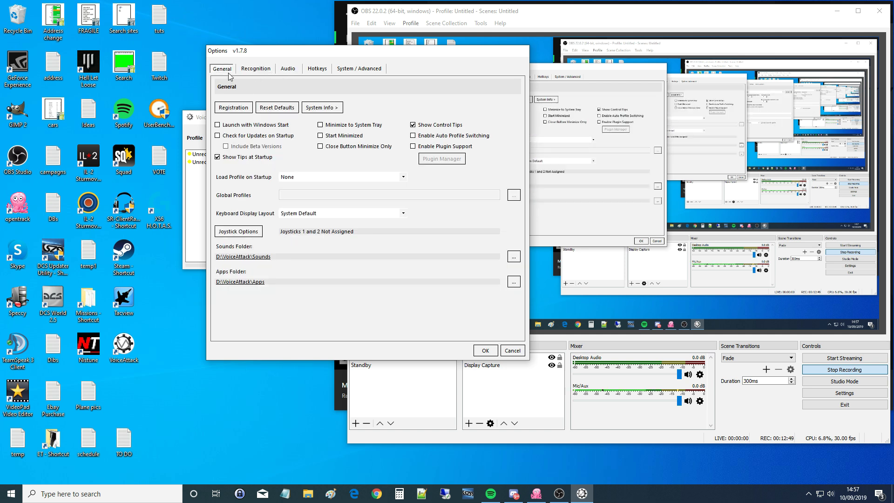
left_click(485, 350)
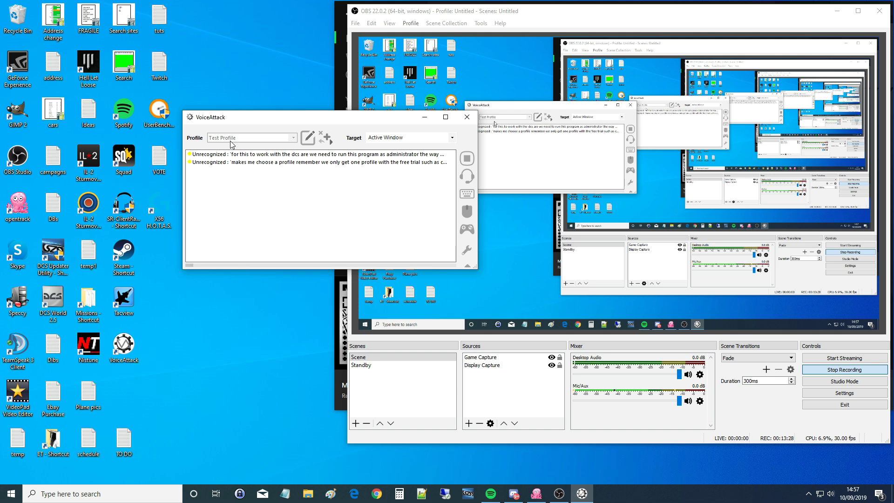
Open Test Profile for editing and examine its General, Exec, Hotkeys and Advanced profile options.
left_click(307, 138)
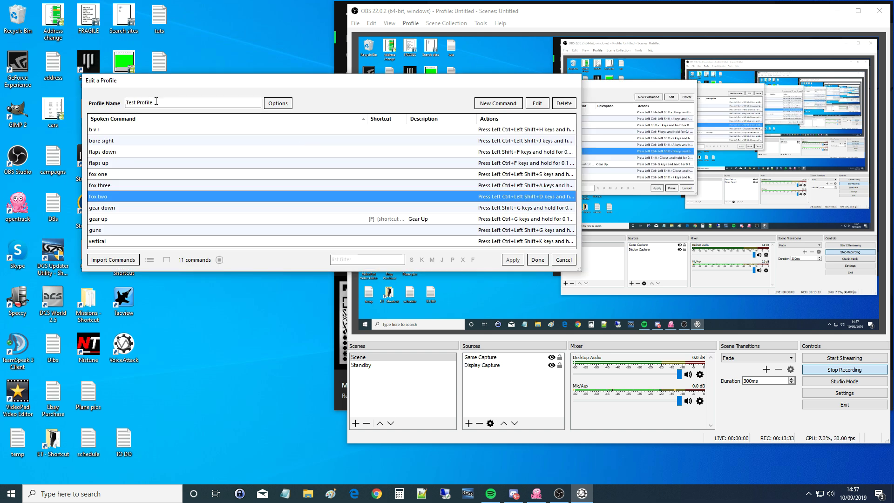
left_click(272, 105)
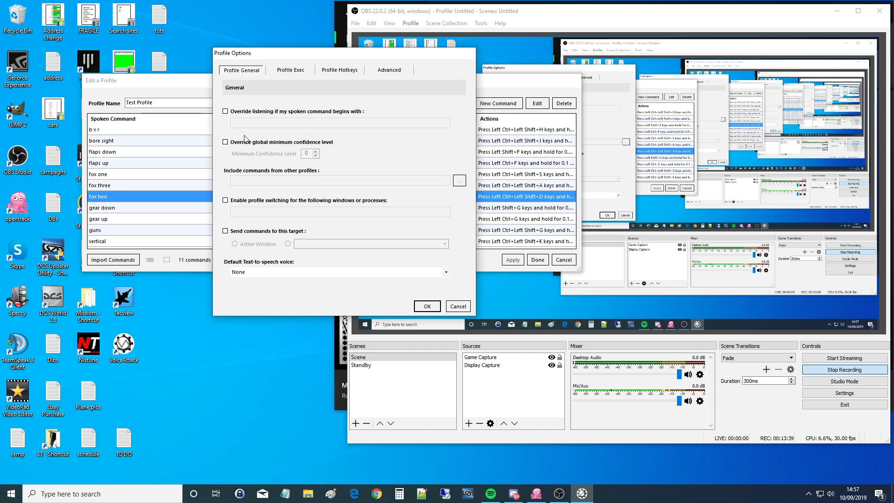
left_click(293, 71)
left_click(340, 70)
left_click(386, 71)
left_click(341, 73)
left_click(292, 70)
left_click(242, 70)
left_click(454, 307)
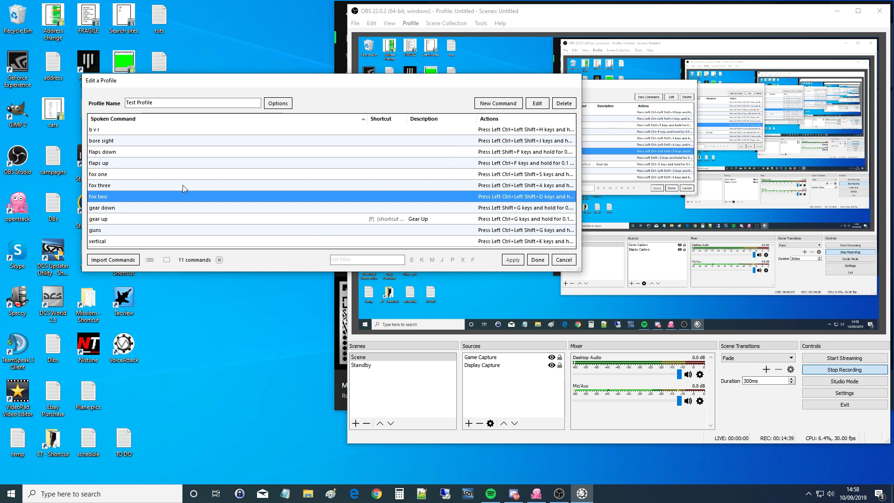
Look through the profile's spoken commands and inspect the action sequence of the "fox two" command.
left_click(109, 143)
left_click(109, 163)
left_click(109, 185)
left_click(109, 208)
left_click(112, 196)
double_click(103, 199)
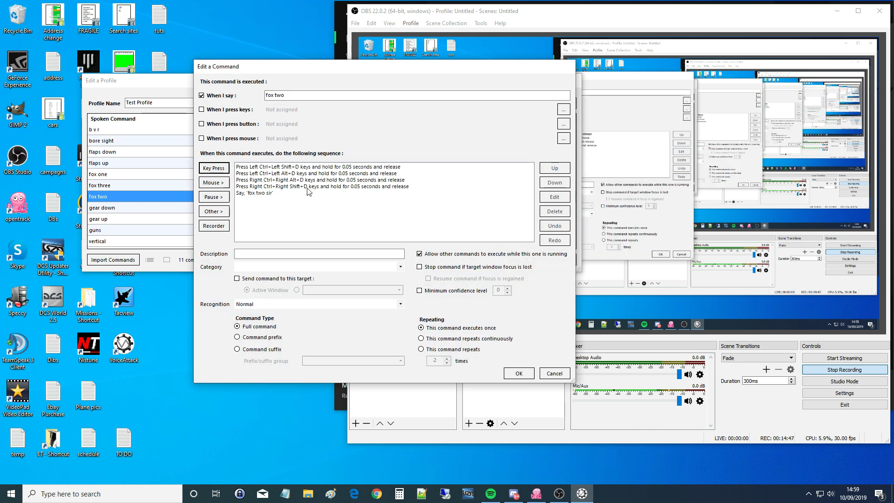
left_click(557, 373)
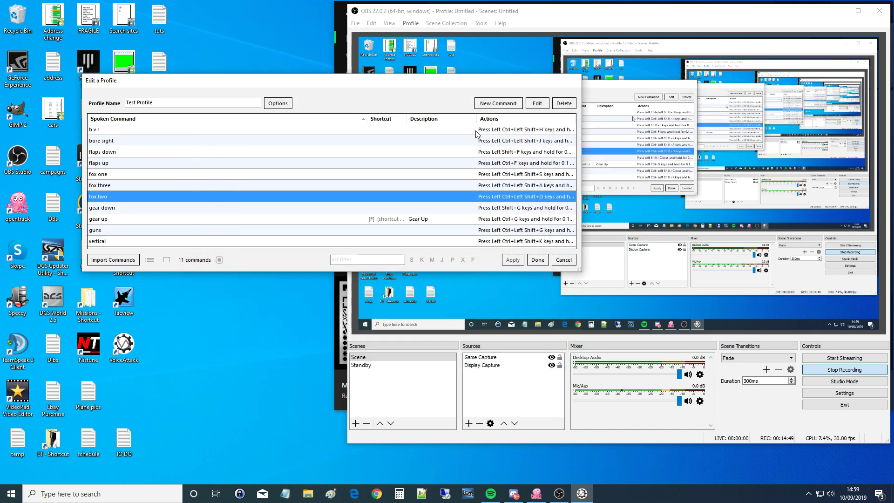
Add a new command to Test Profile that is triggered by the spoken phrase "master arm".
left_click(498, 103)
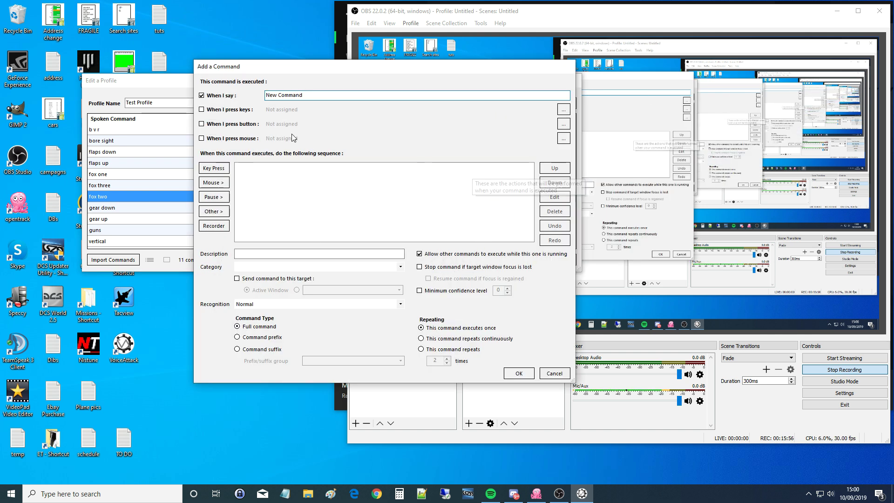
left_click(202, 96)
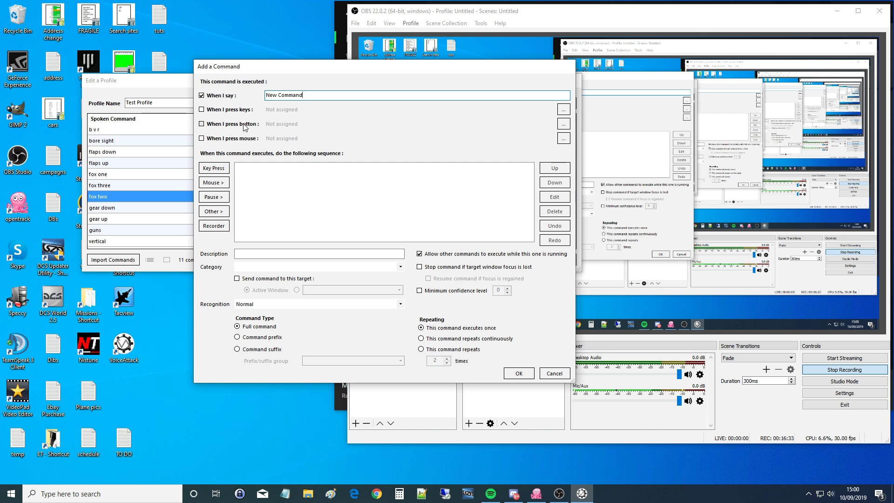
left_click(201, 124)
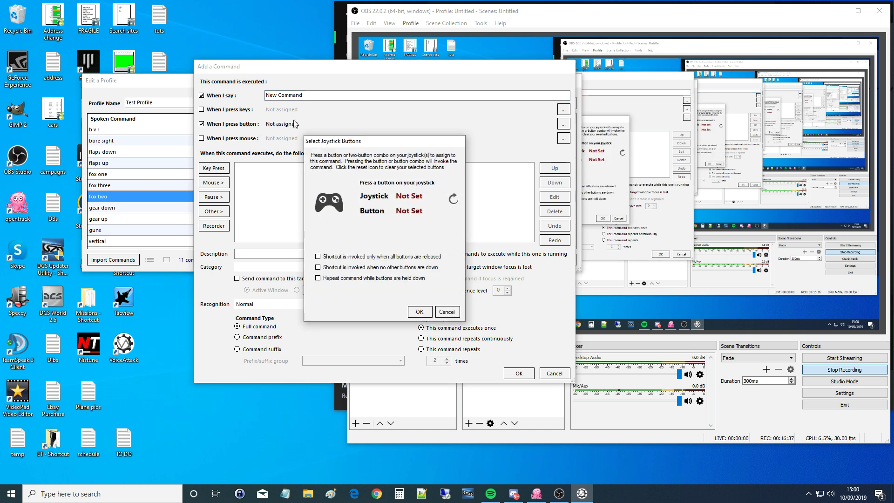
left_click(446, 312)
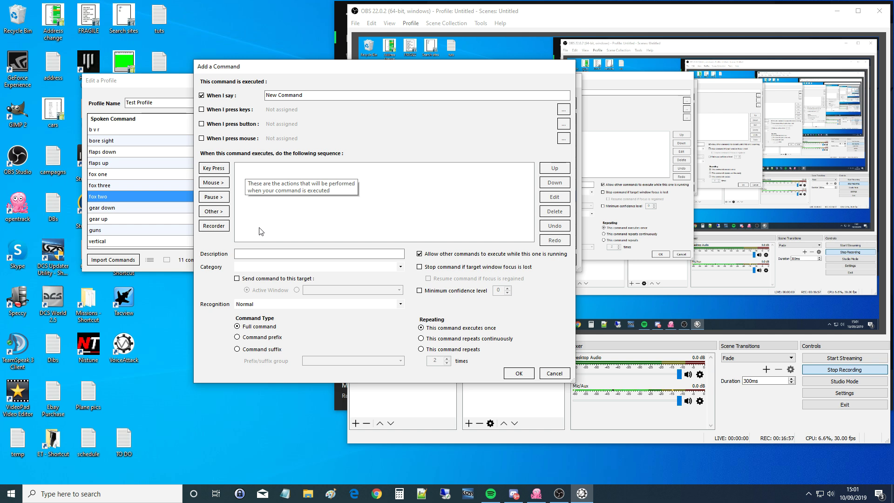
left_click_drag(305, 95, 264, 95)
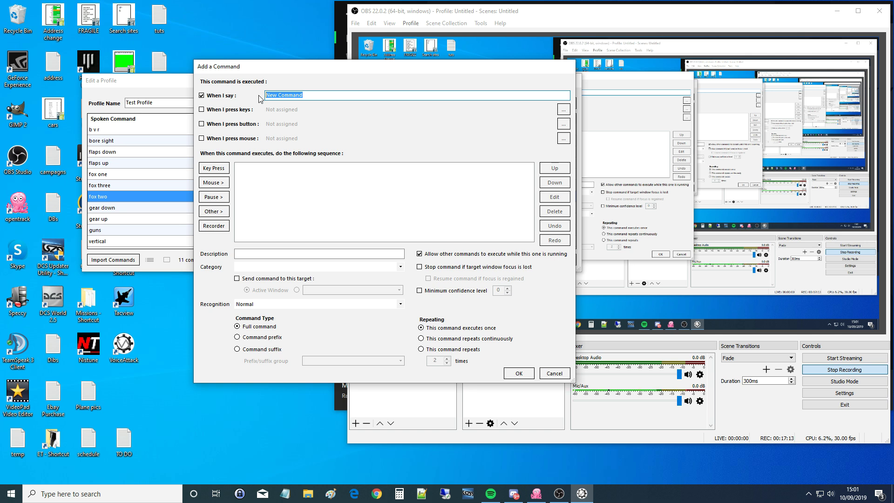
type("master arm")
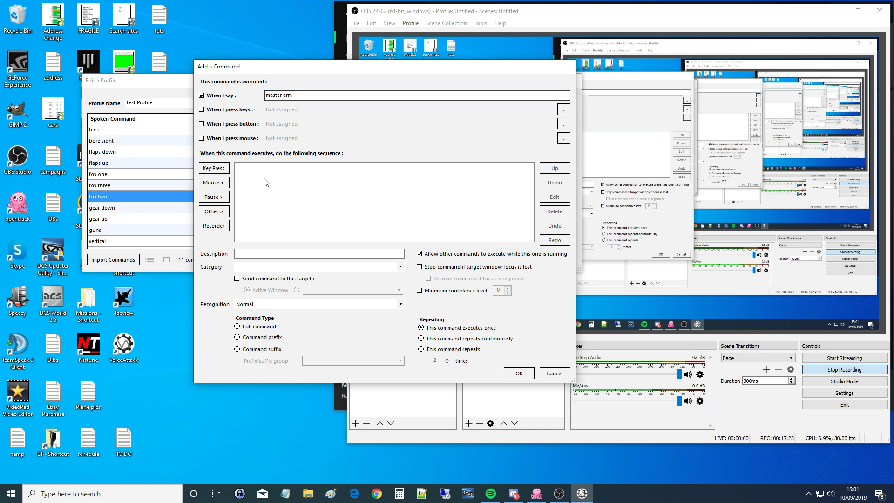
Add a Left Ctrl+Left Shift+M key press, held for 0.1 seconds and released, to the command's action sequence.
left_click(217, 169)
left_click(374, 247)
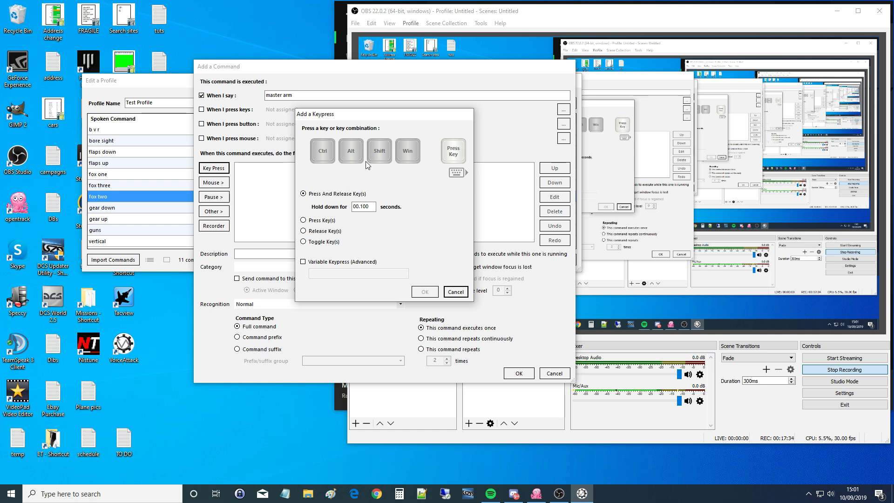
key("ctrl")
key("shift")
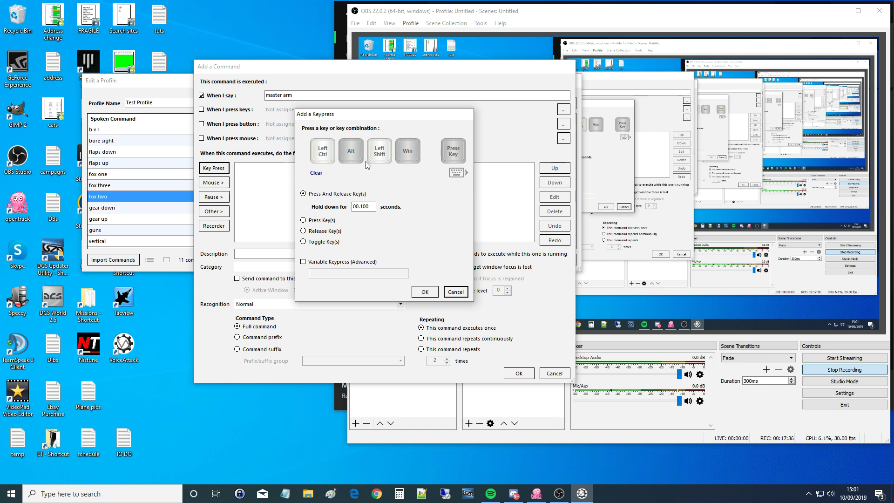
key("m")
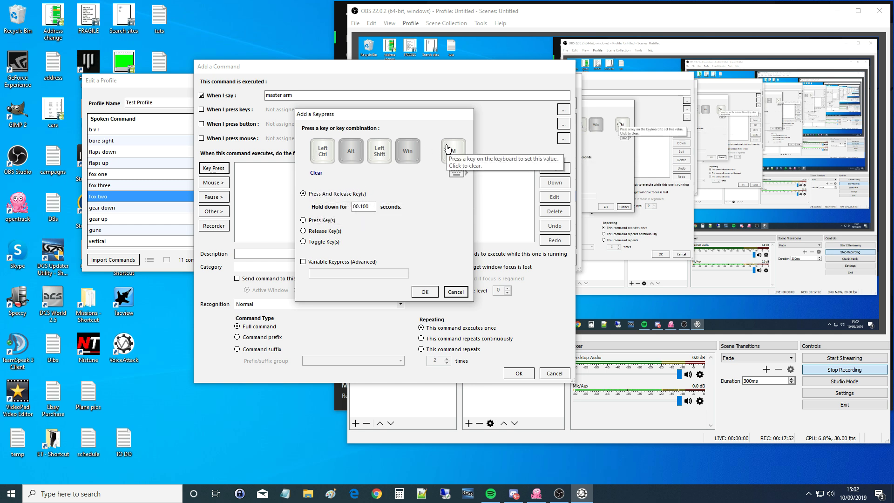
left_click(365, 207)
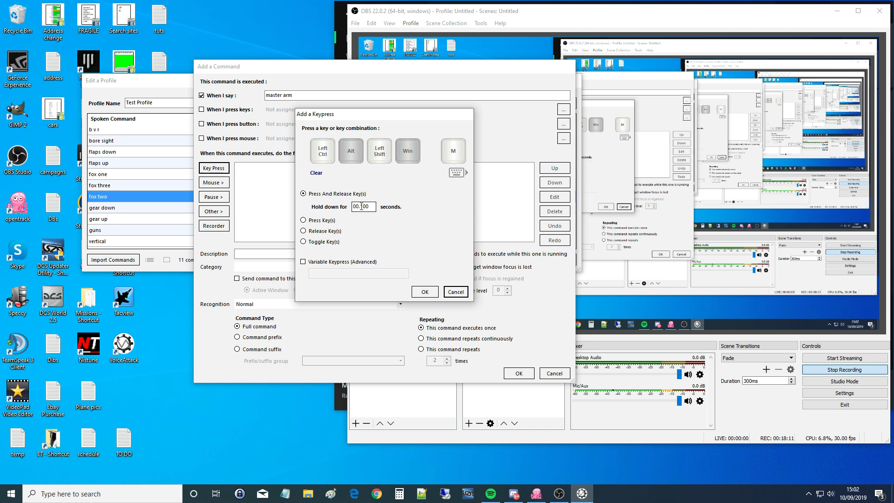
left_click_drag(371, 208, 352, 209)
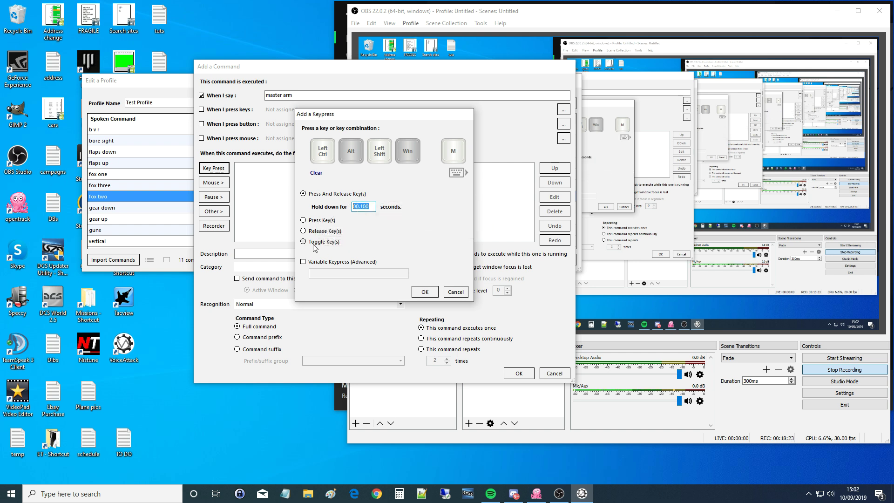
left_click(428, 293)
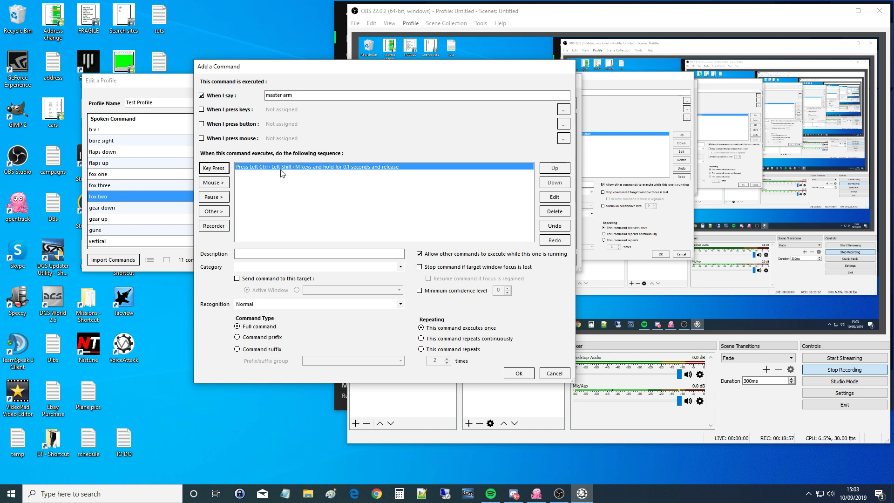
Add a text-to-speech response saying "master arm on sir" to the command and preview it.
left_click(215, 211)
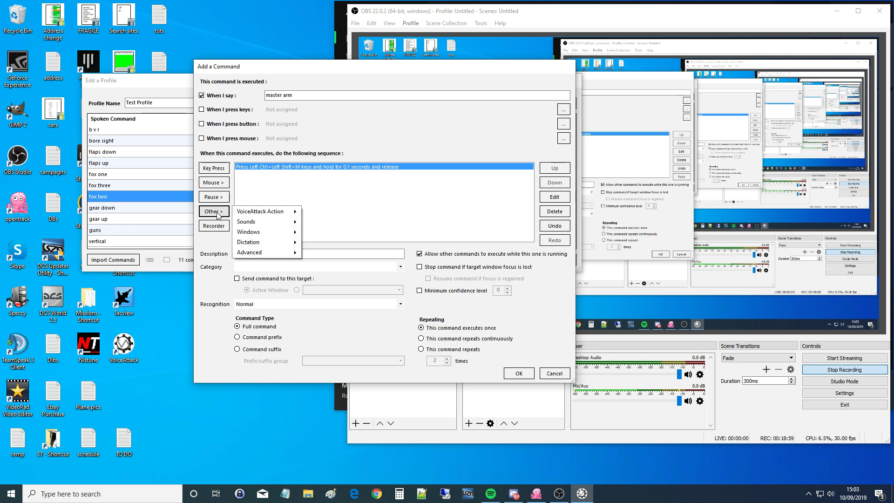
mouse_move(250, 223)
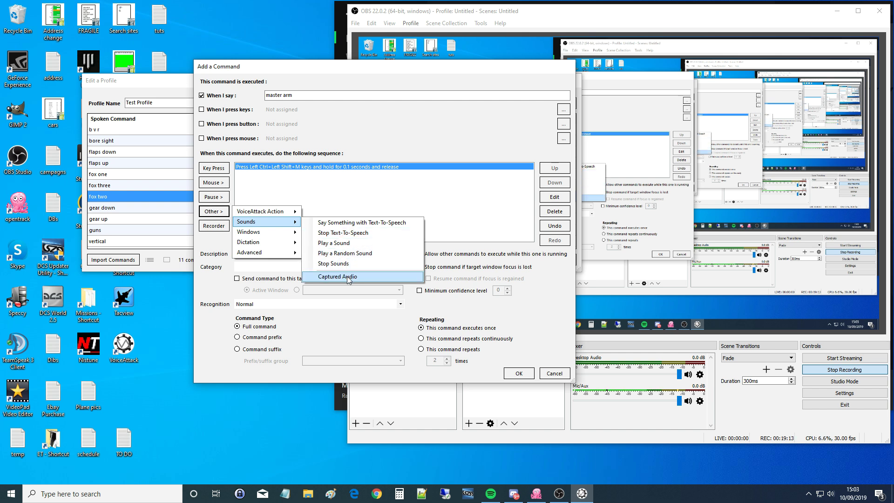
left_click(350, 223)
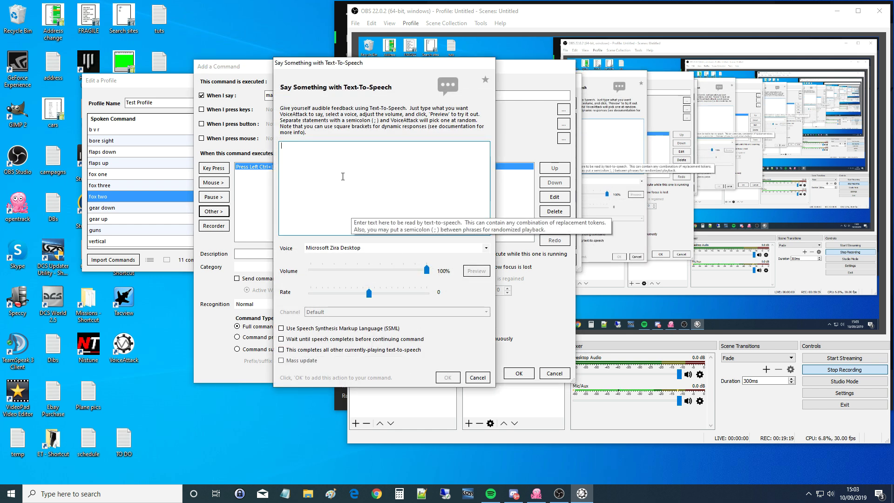
type("master arm on sir")
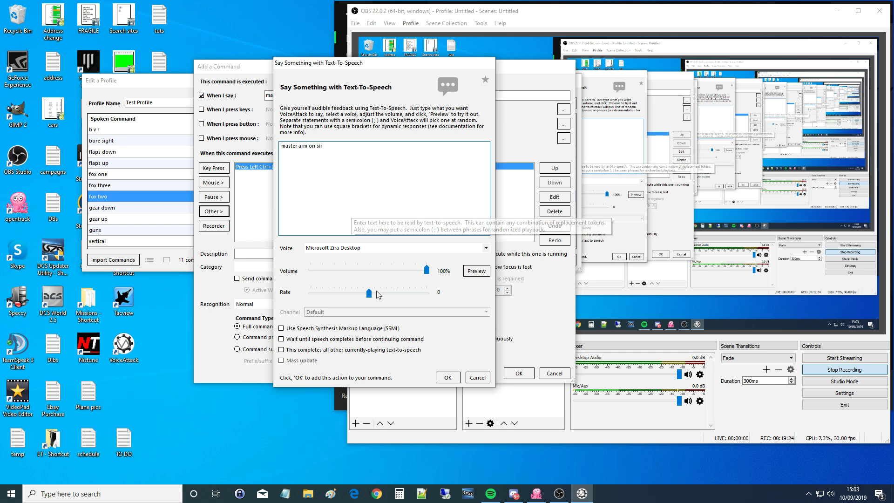
left_click(477, 271)
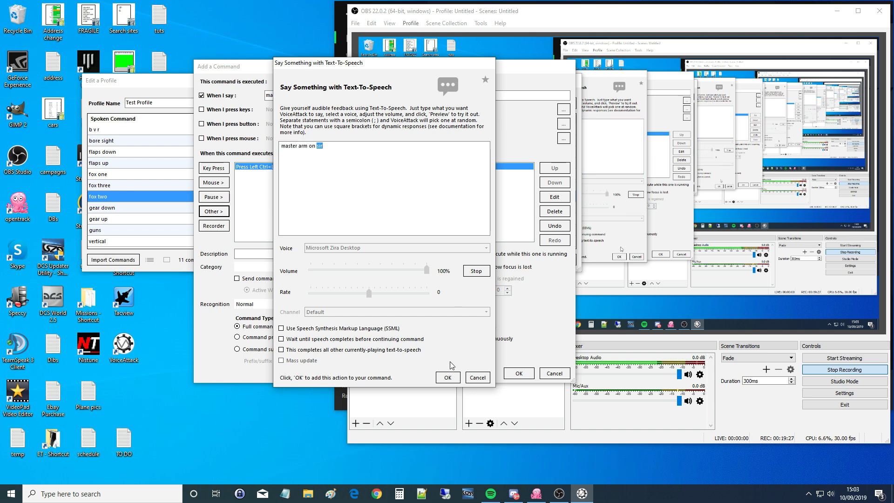
left_click(447, 377)
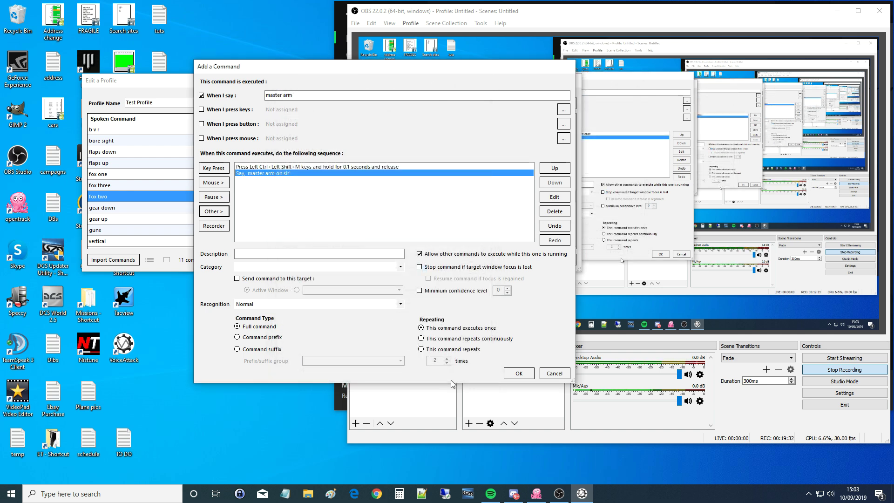
Check the "master arm" command's phrase and both of its actions, and save it to the profile.
double_click(273, 95)
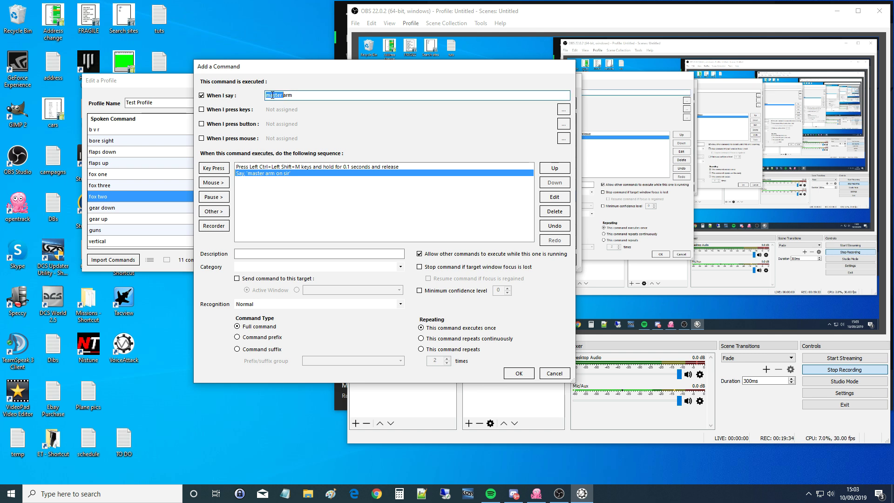
left_click(289, 95)
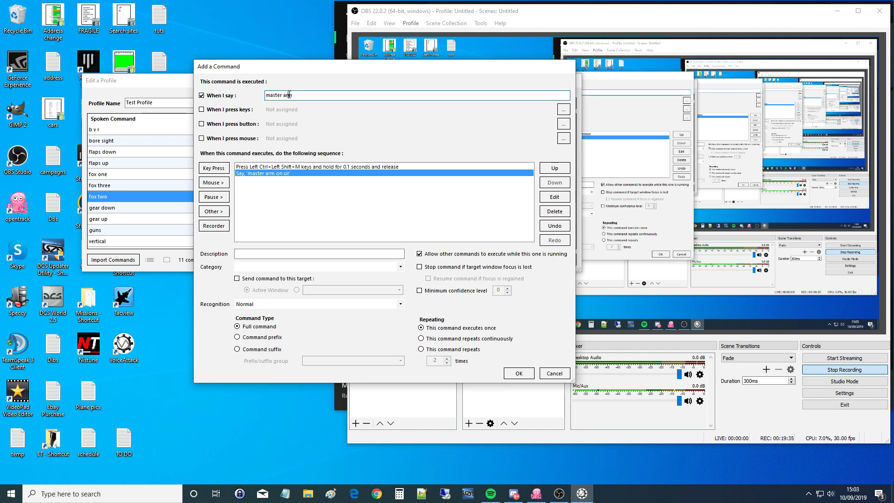
left_click(296, 168)
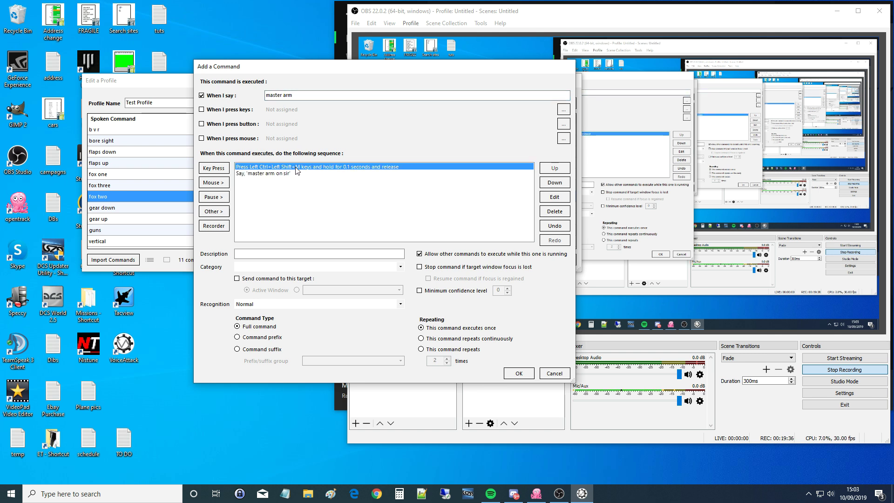
left_click(257, 174)
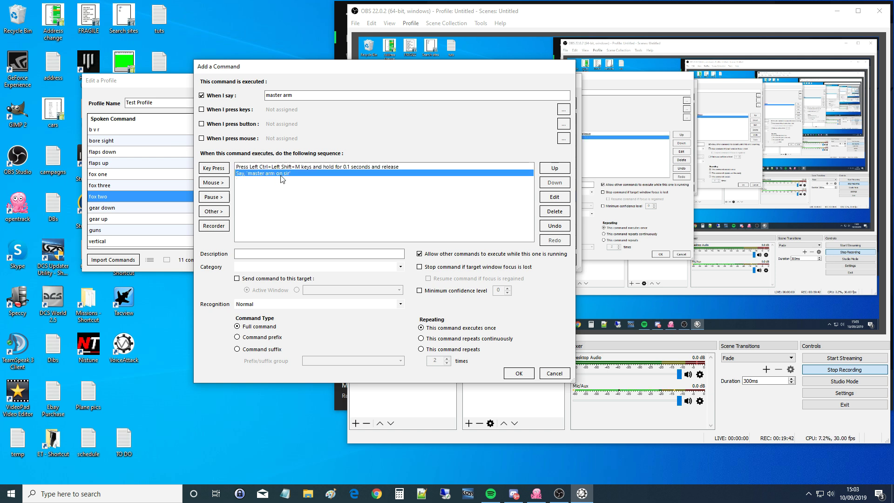
left_click(518, 373)
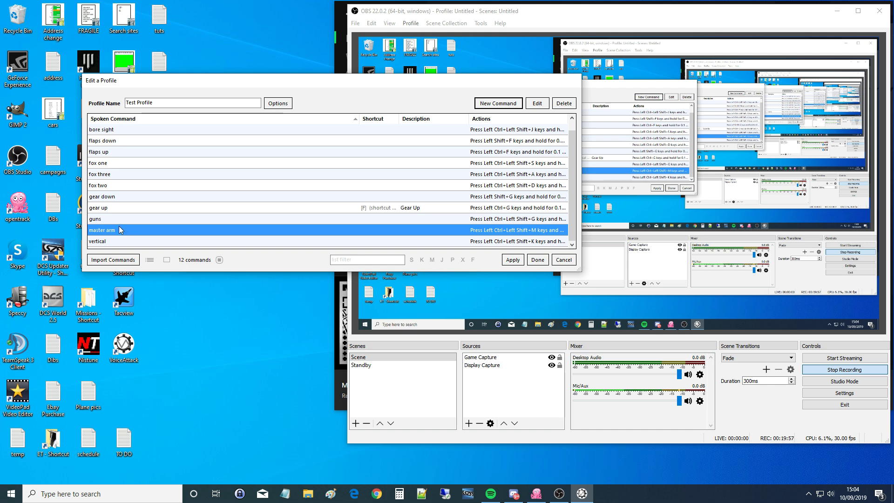
Reopen the "fox two" command and examine the key combinations and speech response in its action sequence.
left_click(107, 186)
left_click(536, 103)
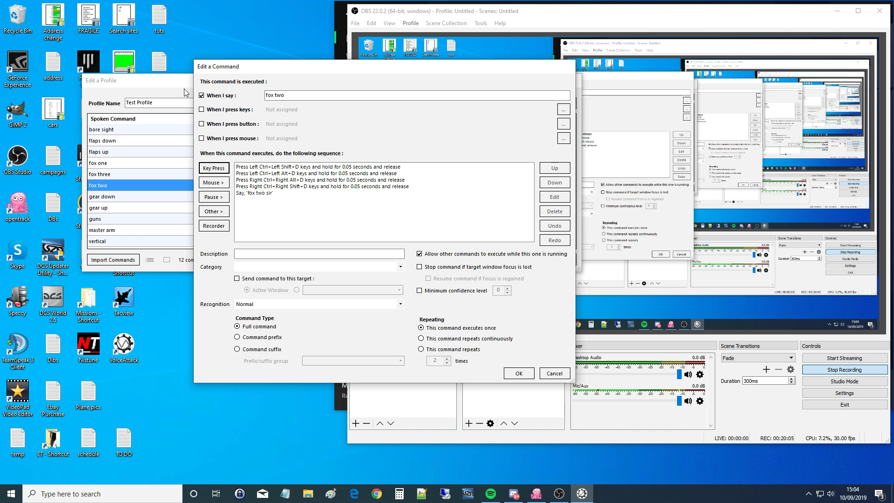
left_click(246, 168)
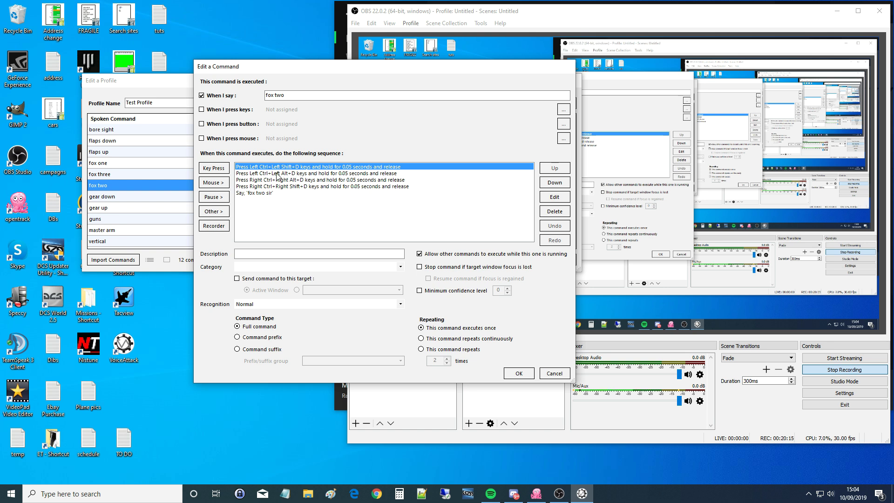
left_click(308, 187)
key("Up")
key("Up")
key("Up")
left_click_drag(310, 67, 529, 59)
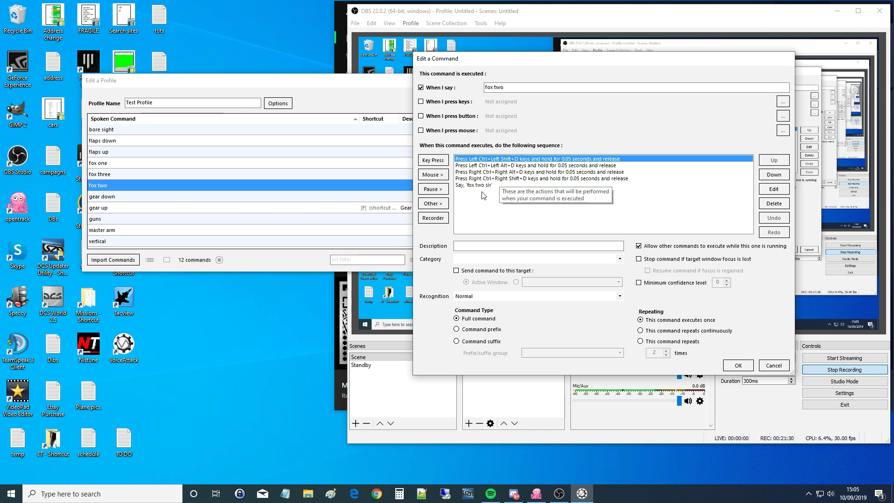
key("Tab")
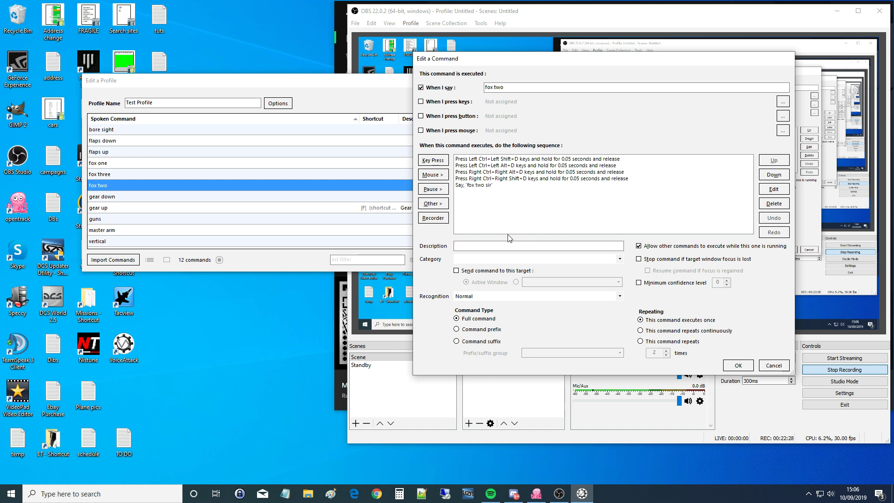
left_click(736, 367)
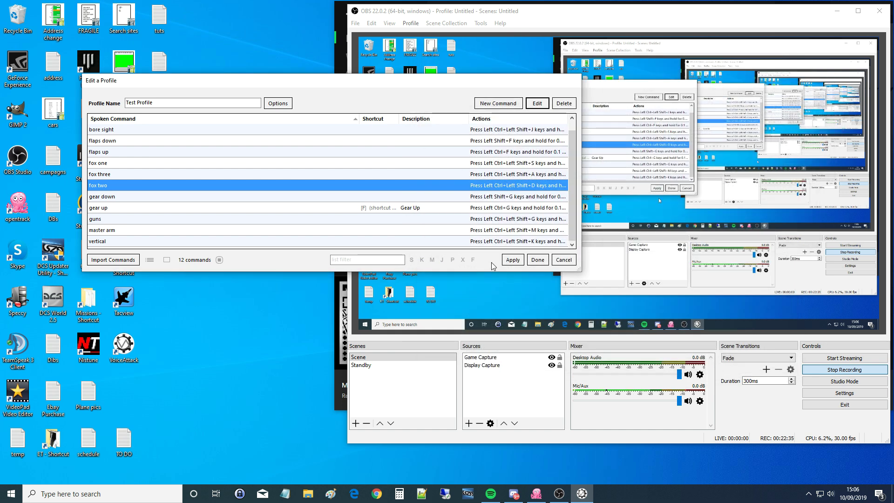
Save and close the edited Test Profile, and clear the recognition log.
left_click(532, 261)
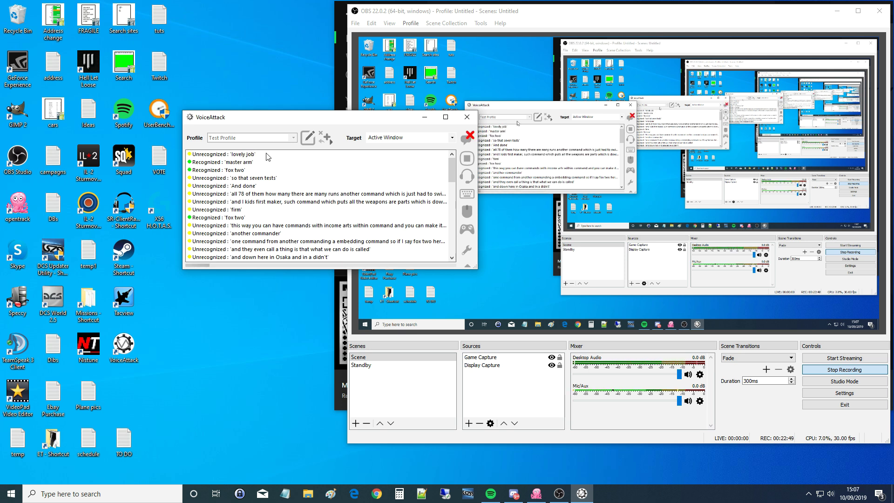
right_click(279, 187)
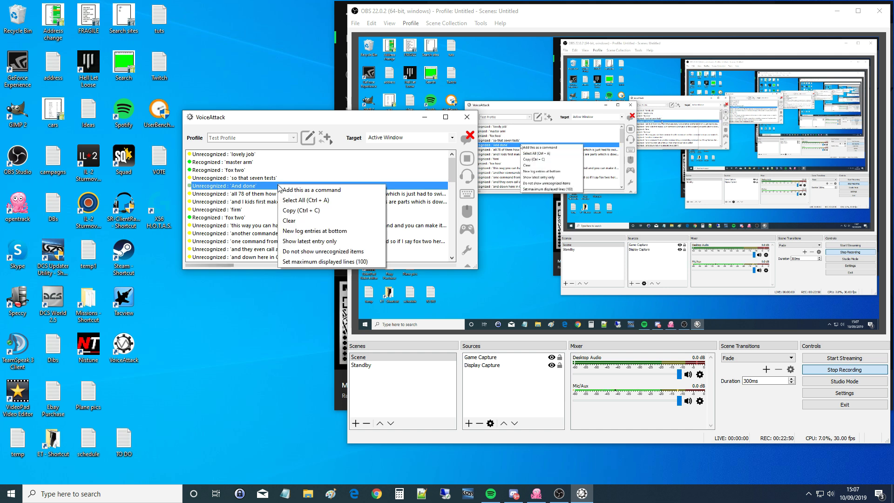
left_click(290, 220)
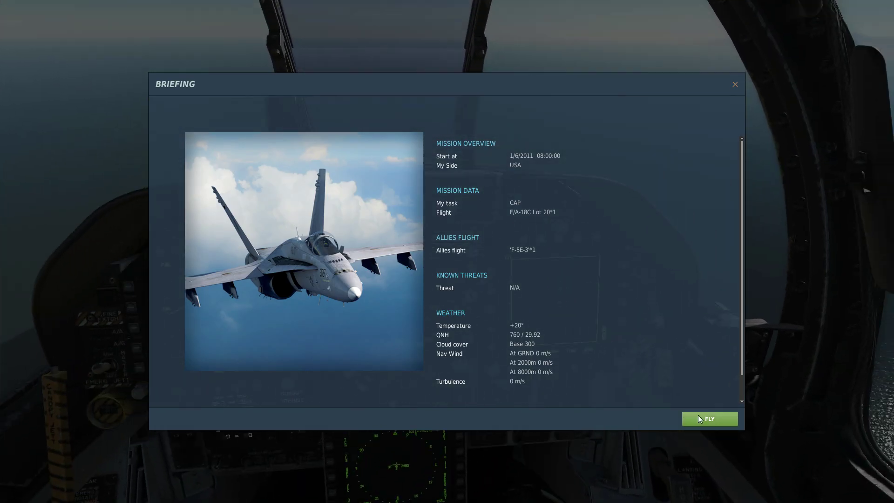
Start flying the F/A-18C mission in DCS World and search its control options for "master arm".
left_click(691, 417)
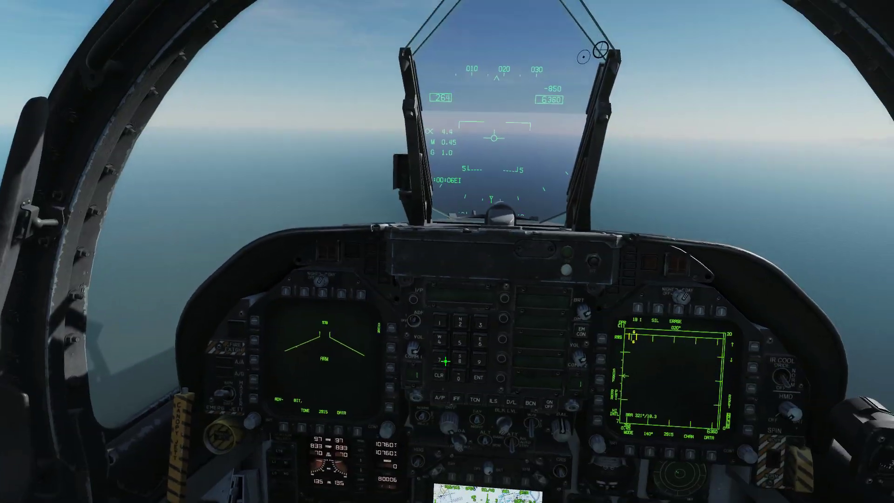
key("Escape")
left_click(433, 264)
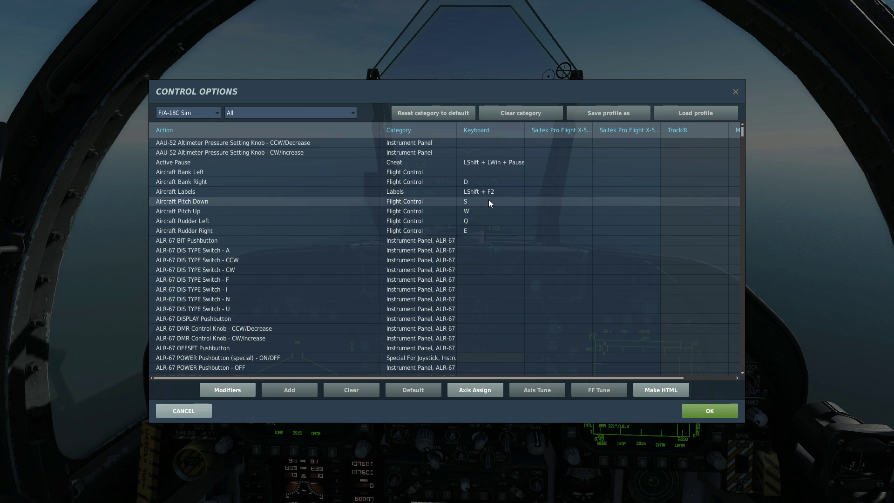
left_click(353, 115)
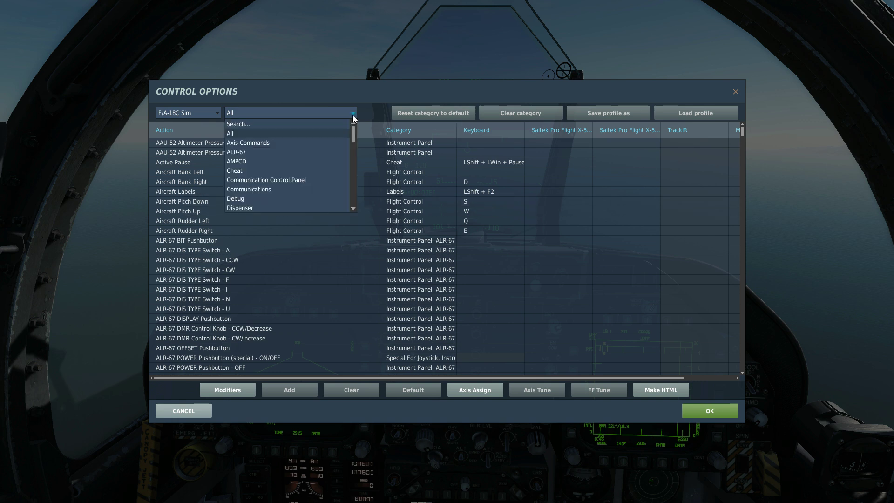
left_click(264, 124)
type("master arm")
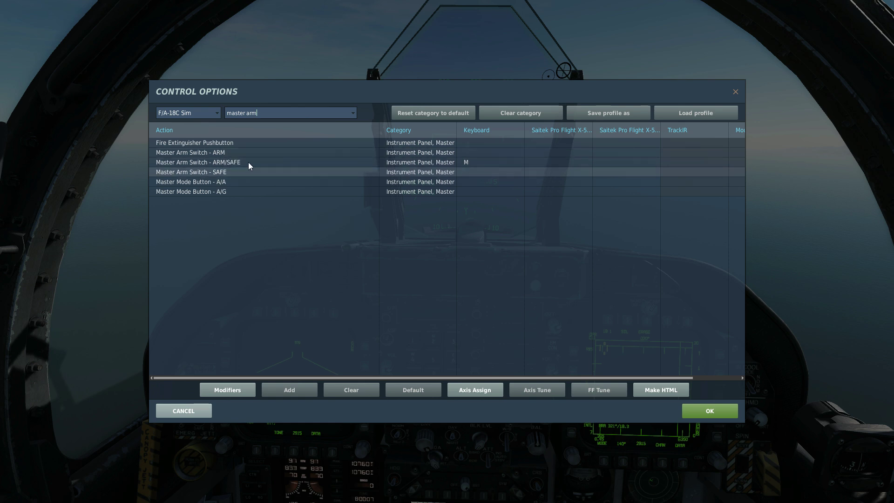
Assign the keyboard combination LCtrl + LShift + M to the Master Arm Switch - ARM action.
left_click(236, 154)
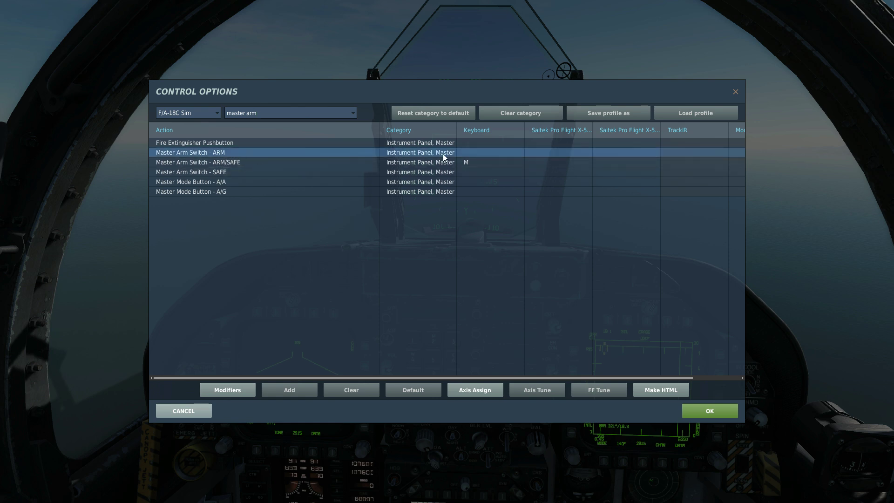
left_click(487, 153)
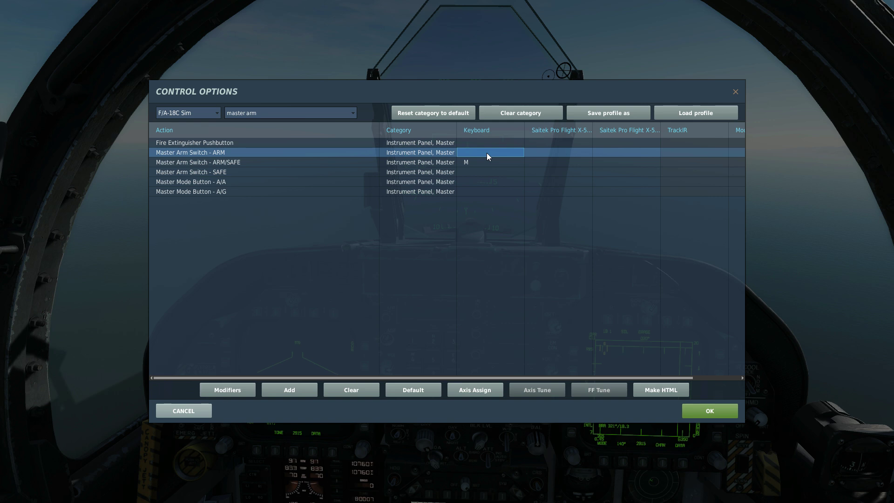
double_click(487, 153)
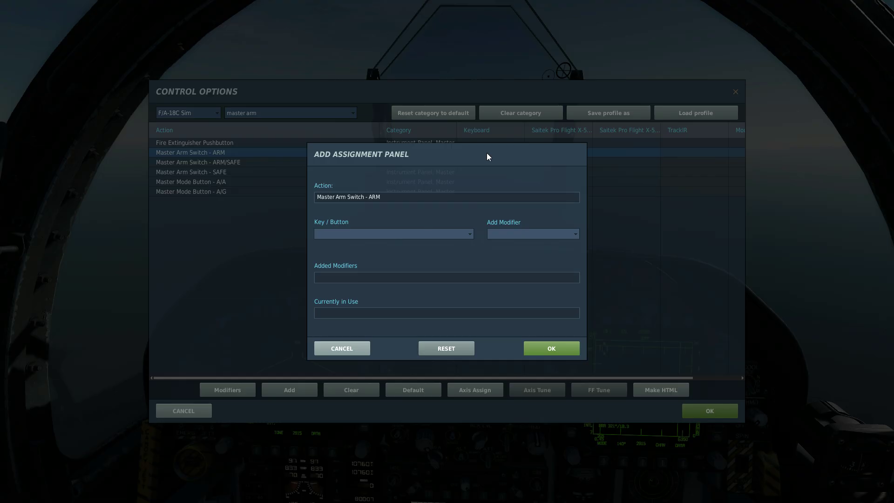
key("ctrl")
key("shift")
key("m")
left_click(536, 347)
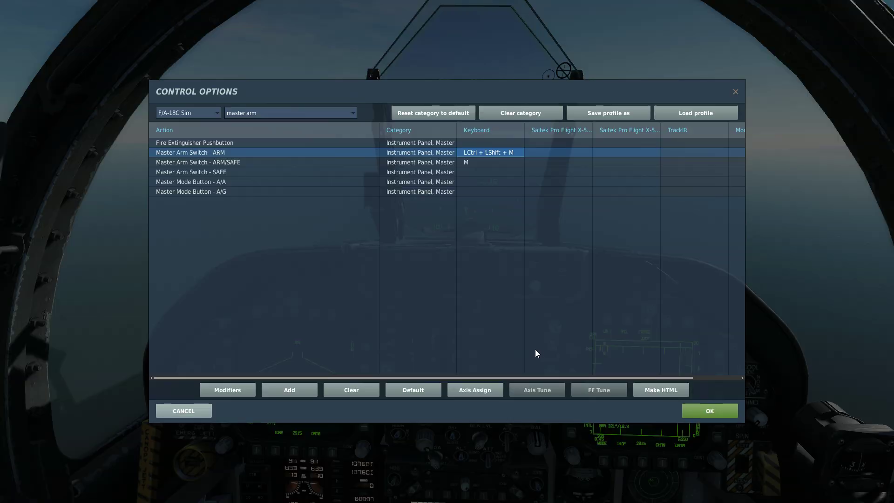
Save the control options with the new ARM binding and set the cockpit's master arm switch to SAFE.
left_click(471, 173)
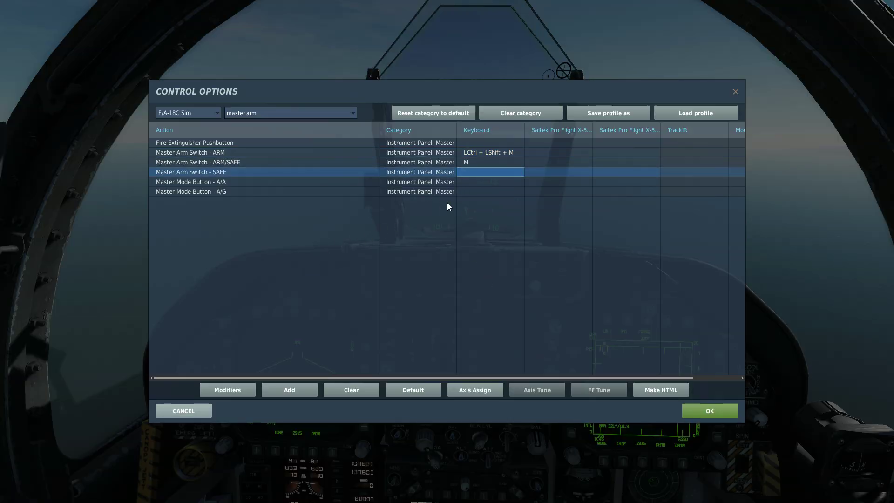
key("Up")
key("Up")
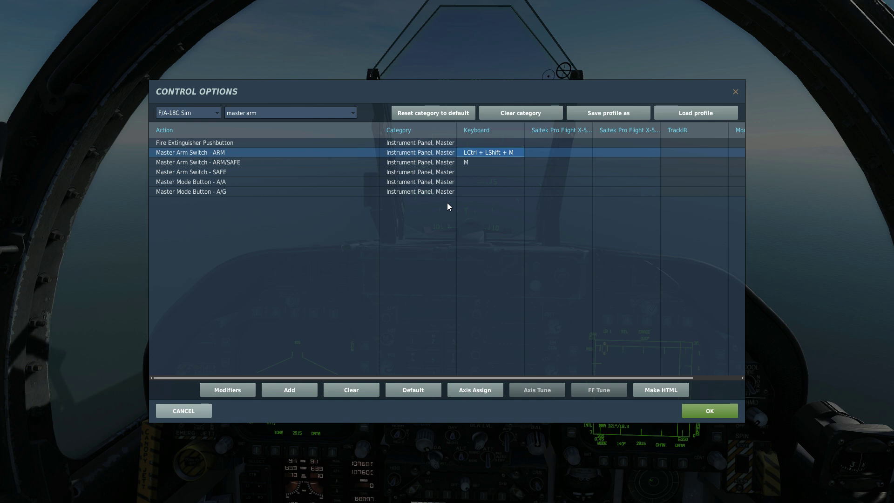
left_click(711, 413)
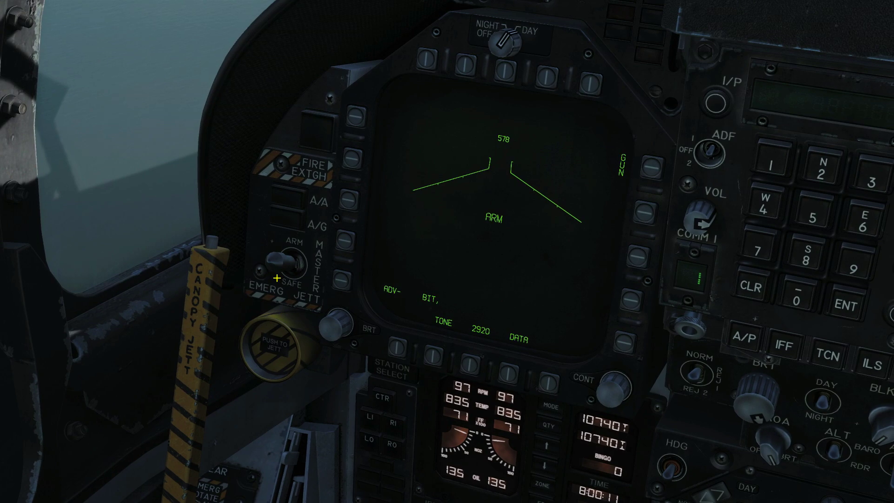
key("shift+m")
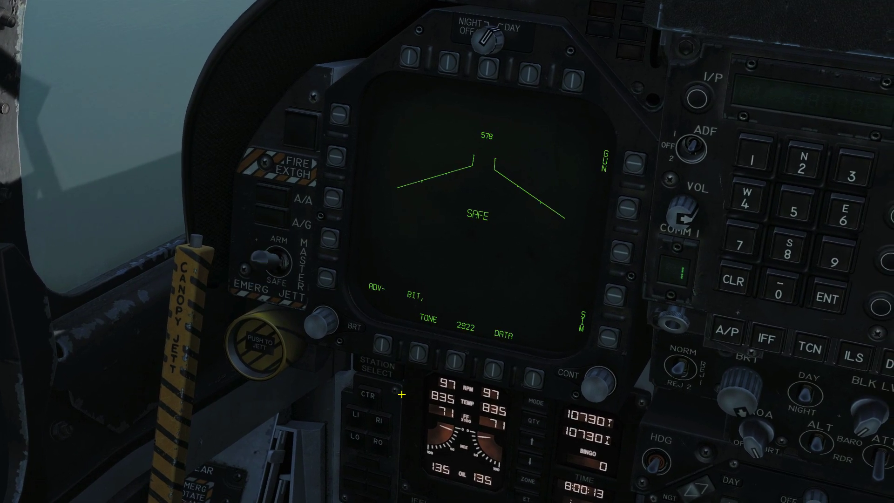